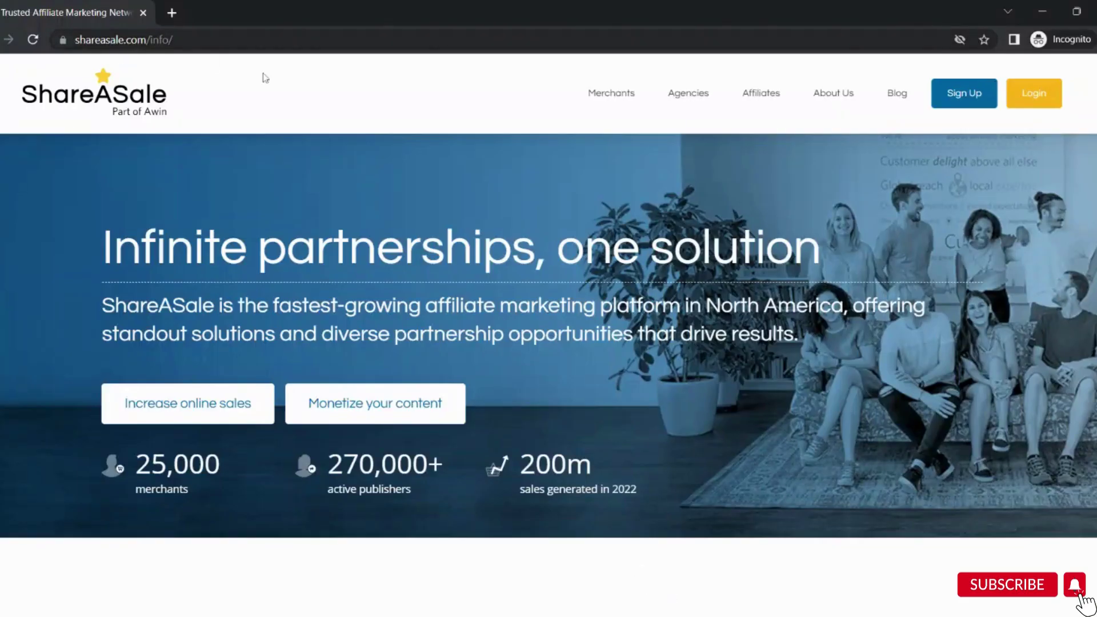
- Choose Affiliate Sign Up under the Sign Up menu to open the account creation form
{"action": "mouse_move", "coordinate": [966, 97]}
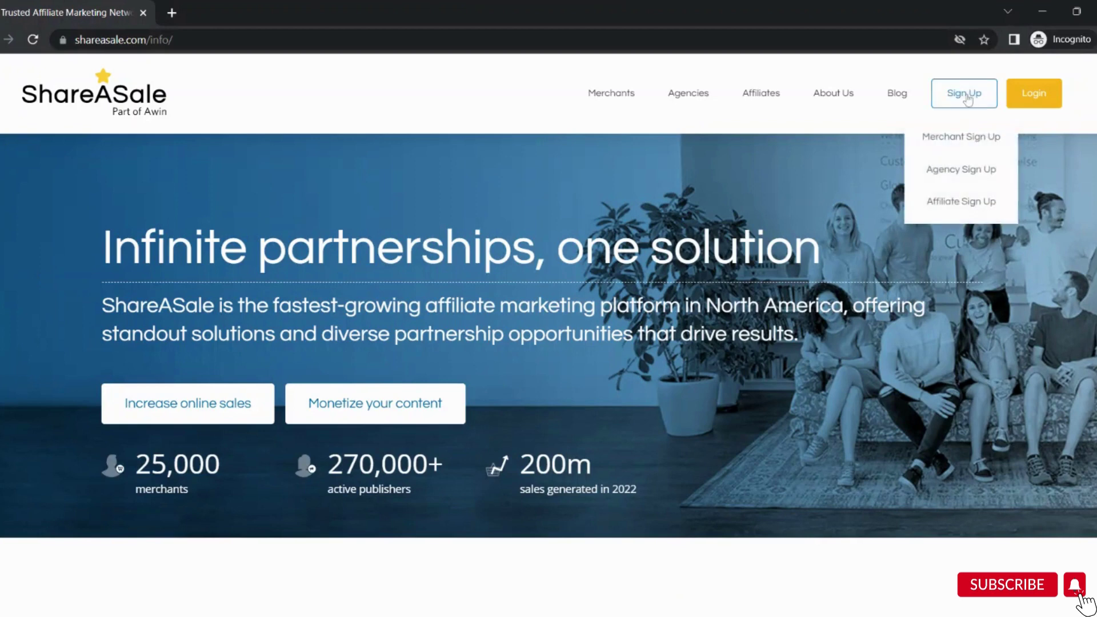
{"action": "left_click", "coordinate": [971, 202]}
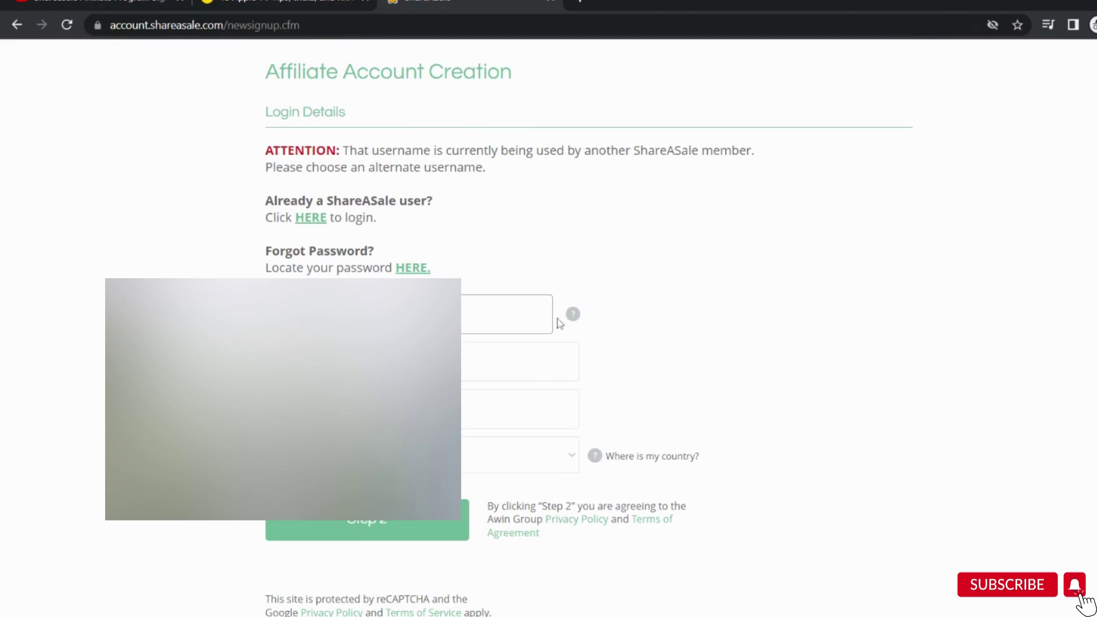
- Check the allowed username characters, submit login details, and enter appliancesinfo.com as the website URL
{"action": "left_click", "coordinate": [575, 315]}
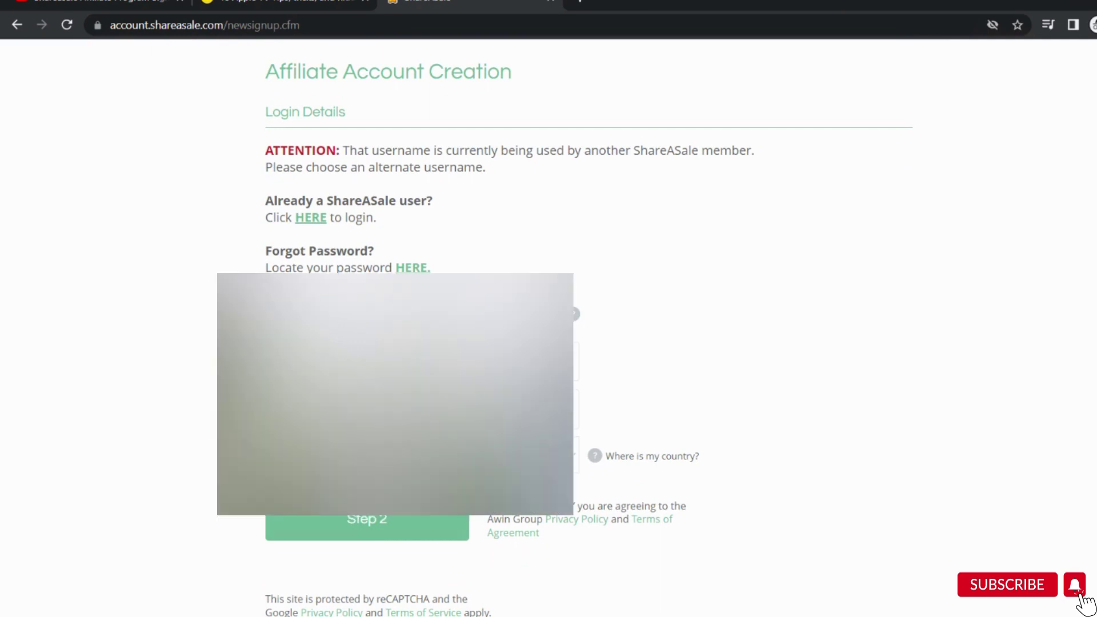
{"action": "left_click", "coordinate": [389, 520]}
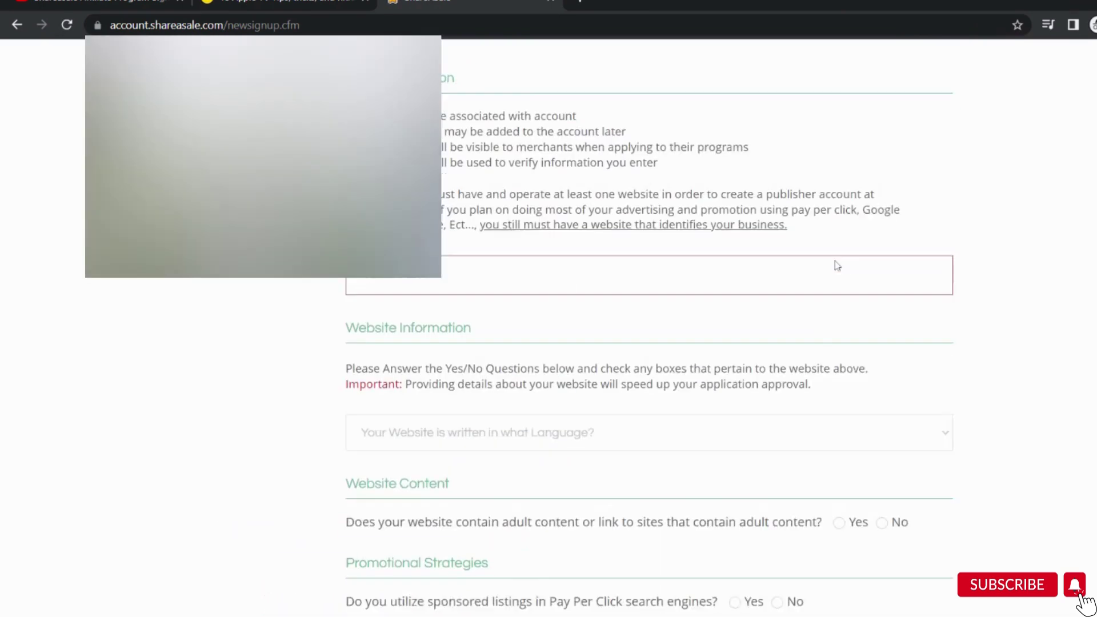
{"action": "scroll", "coordinate": [835, 261], "scroll_direction": "down", "scroll_amount": 2}
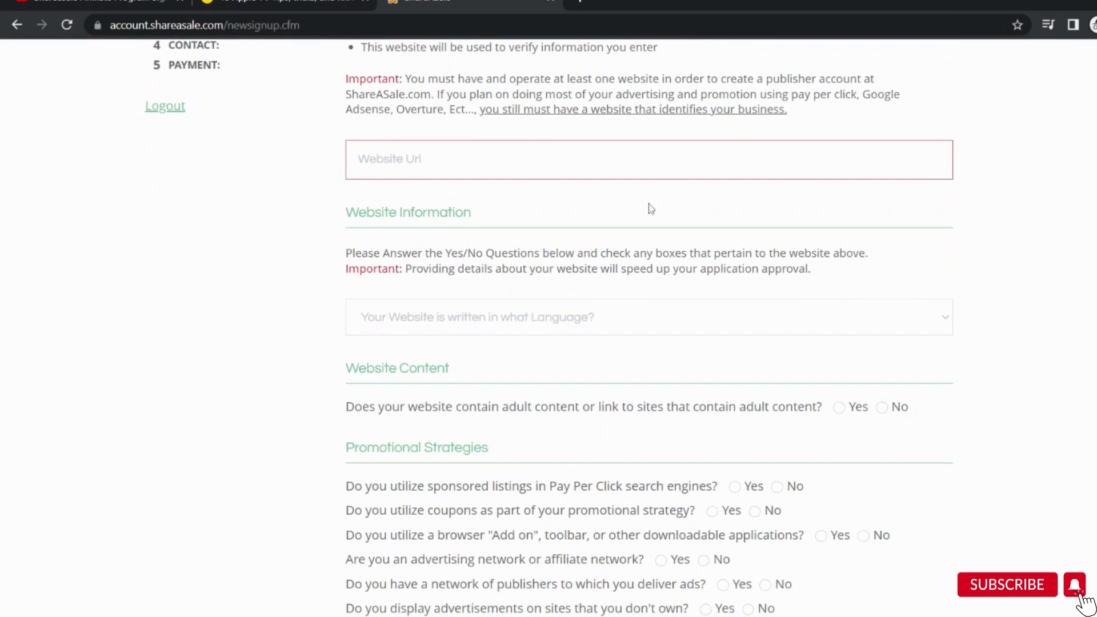
{"action": "left_click", "coordinate": [398, 159]}
{"action": "type", "text": "dppliances"}
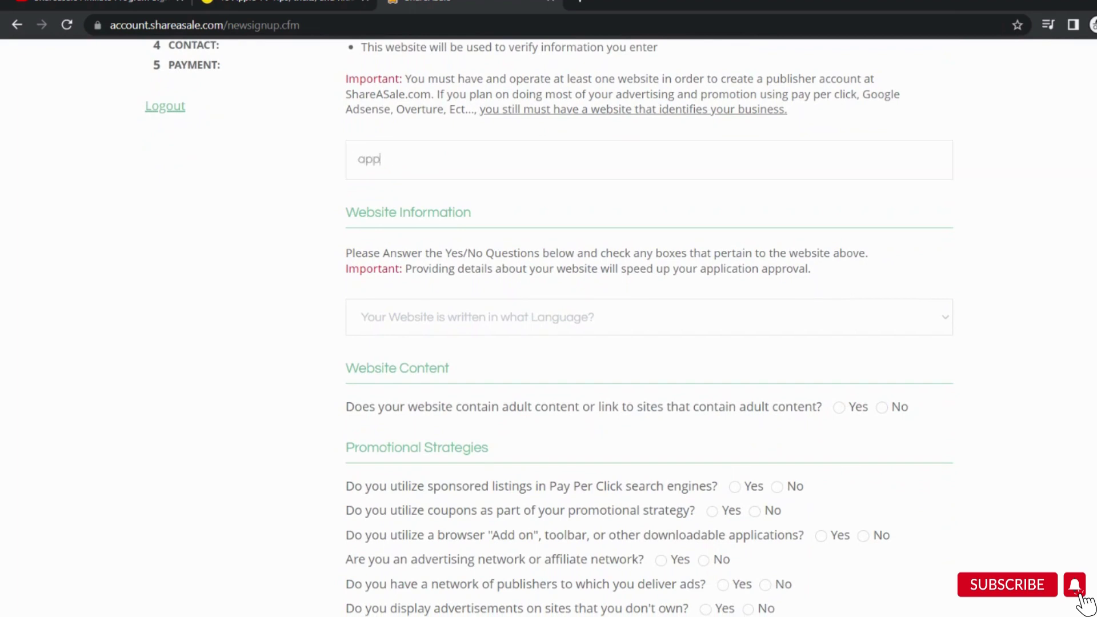
{"action": "type", "text": "info.com"}
{"action": "key", "text": "Tab"}
{"action": "scroll", "coordinate": [408, 221], "scroll_direction": "down", "scroll_amount": 2}
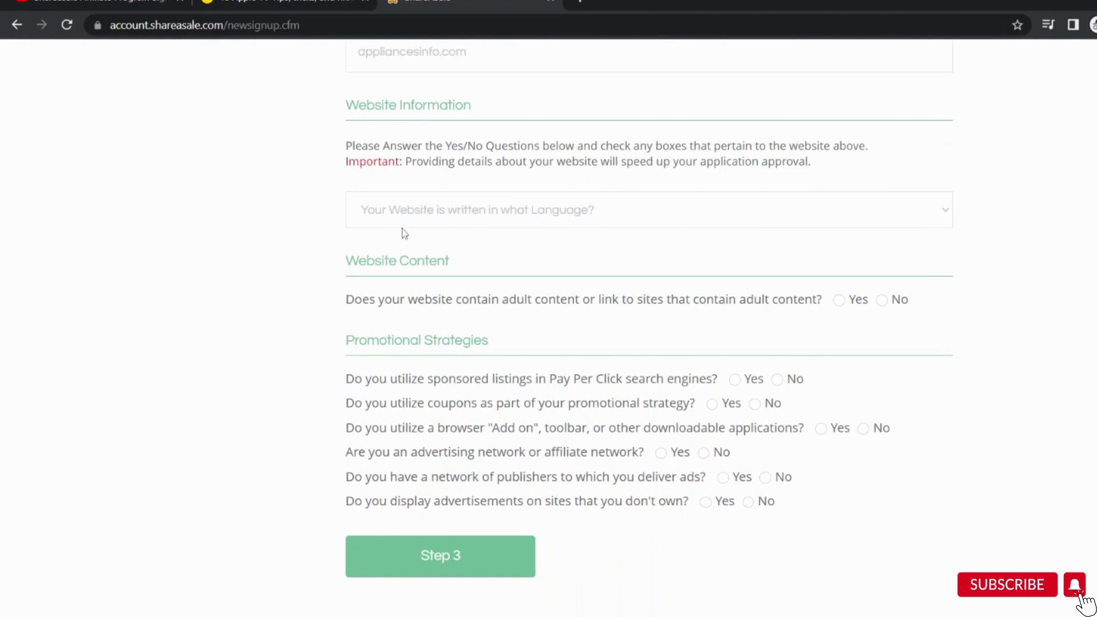
- Set the website language to English and answer No to the adult content and browser add-on questions
{"action": "left_click", "coordinate": [405, 233]}
{"action": "scroll", "coordinate": [388, 261], "scroll_direction": "down", "scroll_amount": 1}
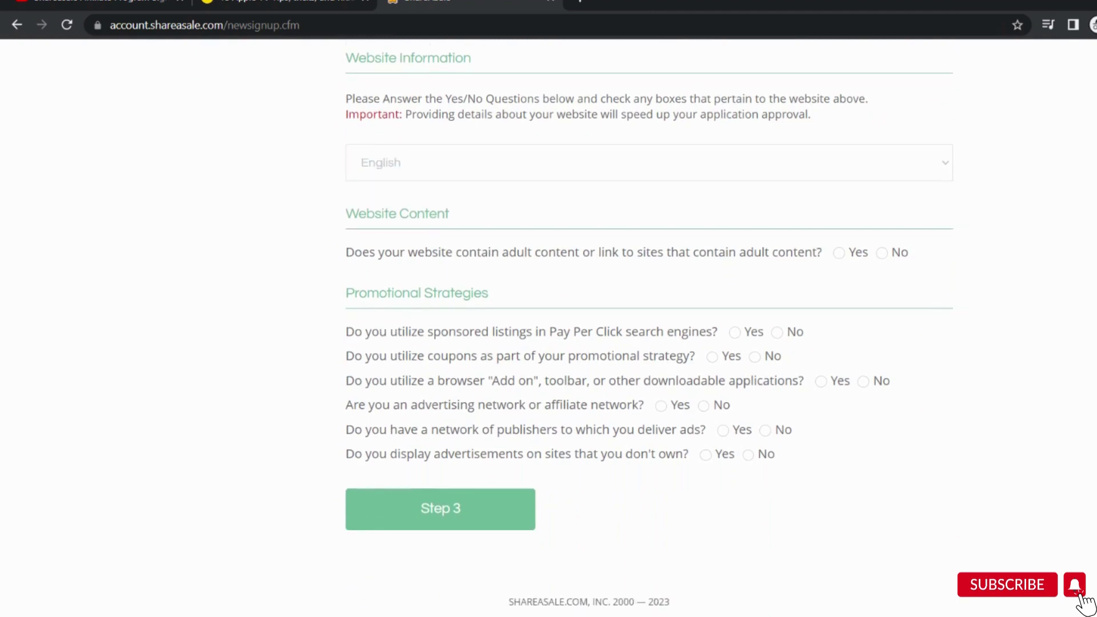
{"action": "left_click", "coordinate": [881, 253]}
{"action": "left_click", "coordinate": [863, 383]}
- Review the coupons, add-on and publishers network questions, answering No to the publishers network one
{"action": "left_click_drag", "start_coordinate": [346, 357], "coordinate": [684, 370]}
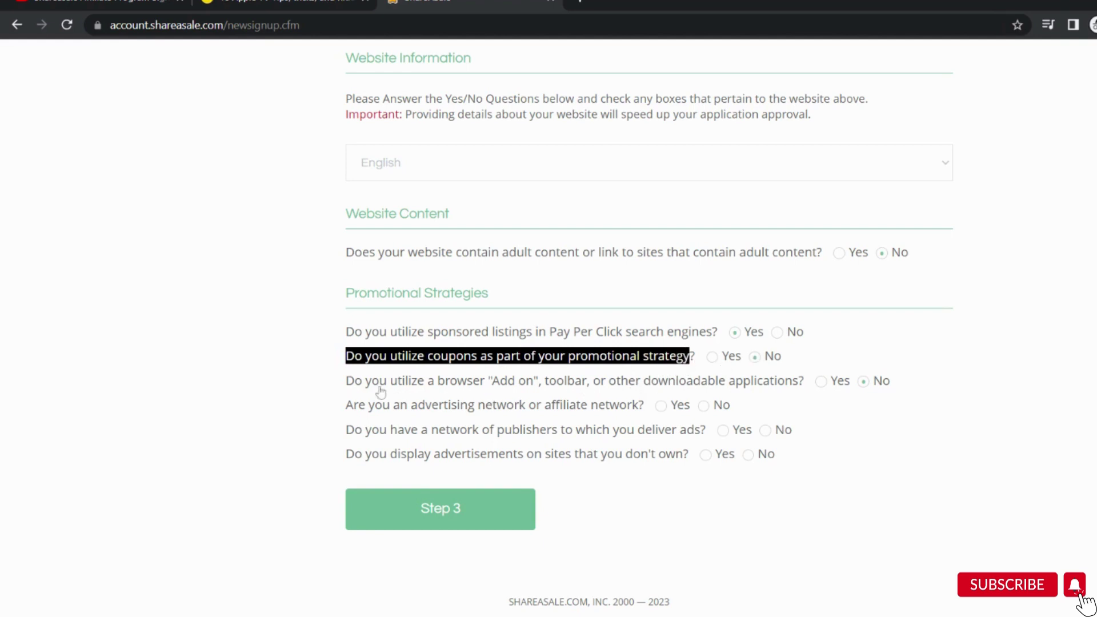
{"action": "left_click", "coordinate": [347, 383]}
{"action": "left_click_drag", "start_coordinate": [347, 383], "coordinate": [843, 390]}
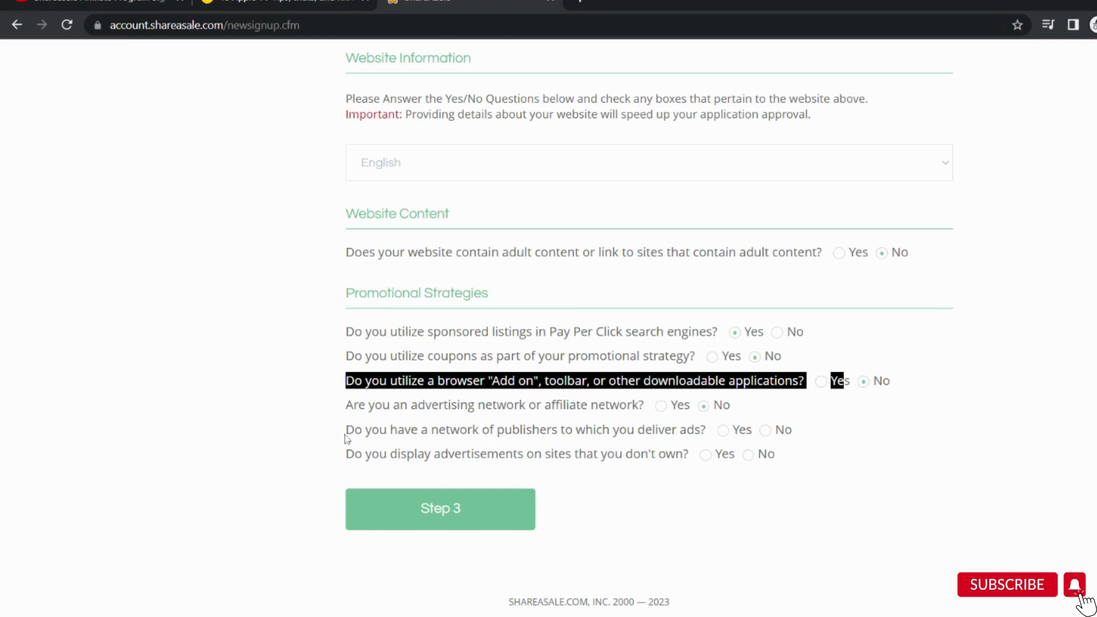
{"action": "left_click", "coordinate": [361, 439]}
{"action": "left_click_drag", "start_coordinate": [362, 440], "coordinate": [462, 454]}
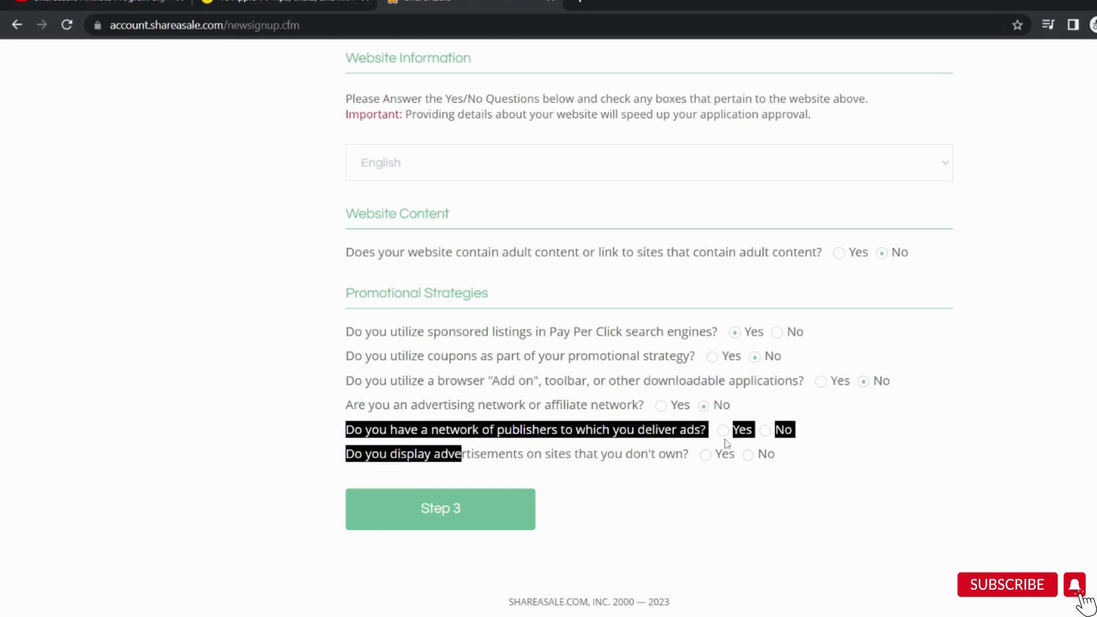
{"action": "left_click", "coordinate": [766, 431]}
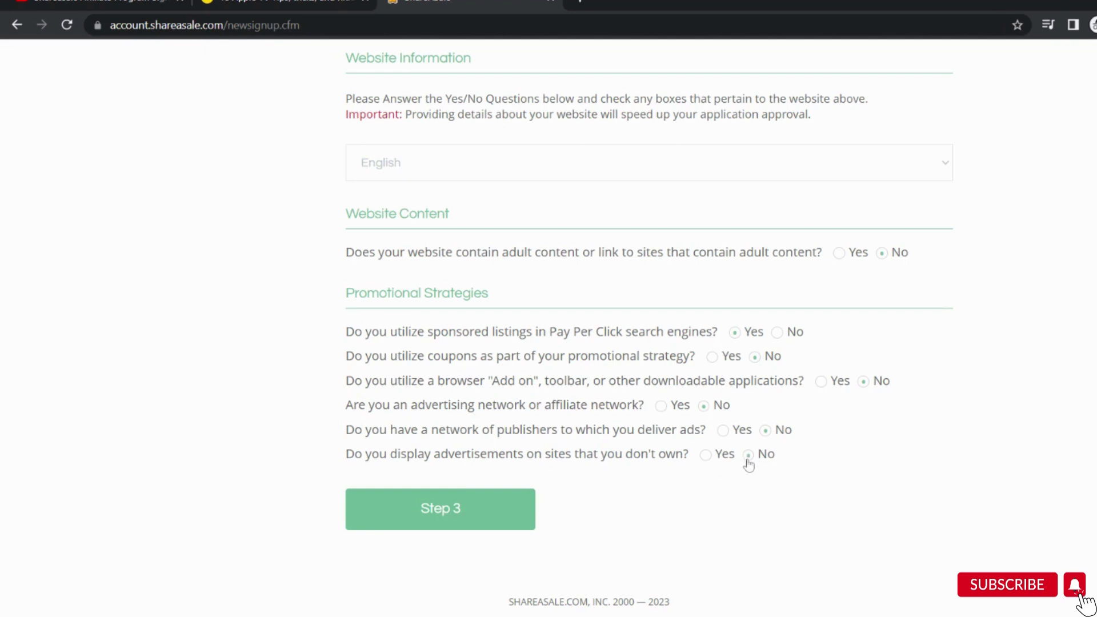
- Submit the website answers with Step 3 and begin entering the affiliate e-mail address
{"action": "left_click", "coordinate": [433, 521]}
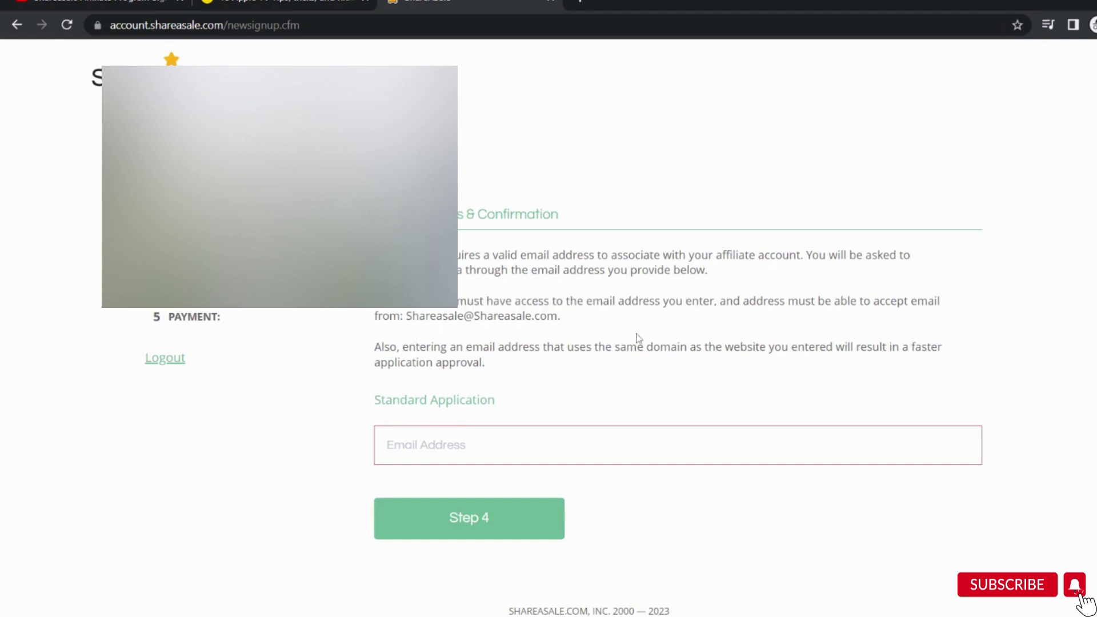
{"action": "left_click", "coordinate": [434, 444]}
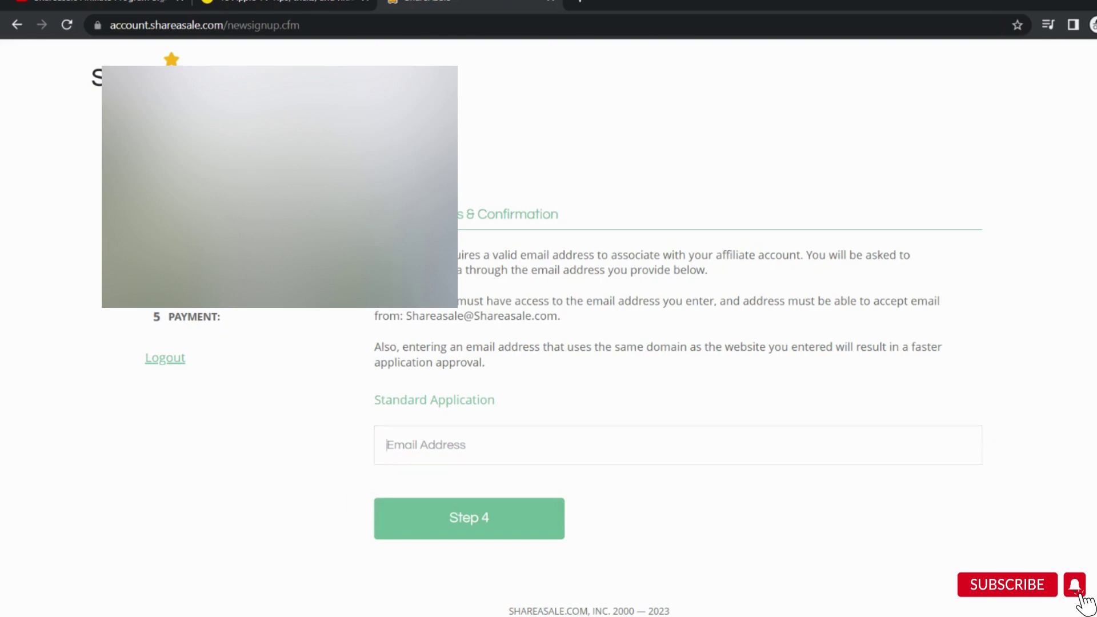
{"action": "type", "text": "hello"}
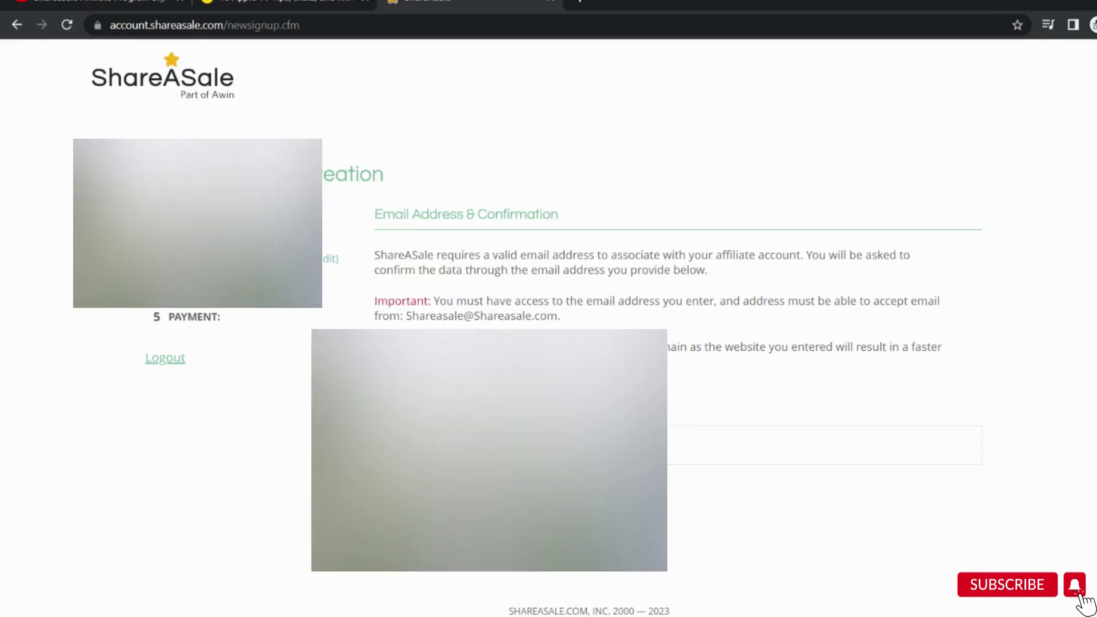
- Submit the e-mail, answer No to the incentive program question, and verify owning appliancesinfo.com
{"action": "key", "text": "Return"}
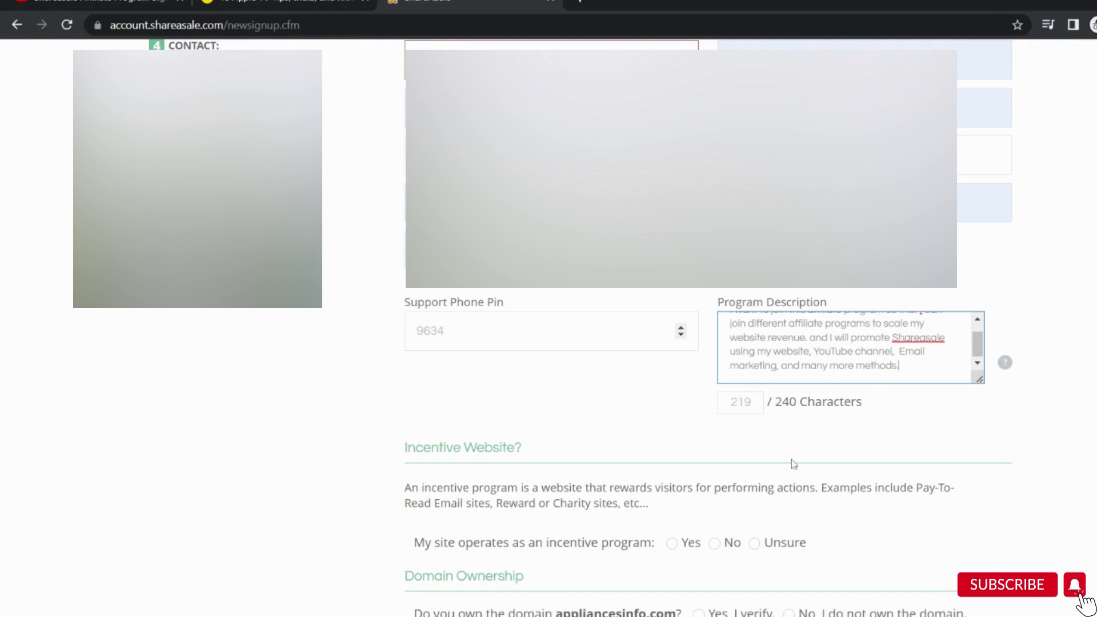
{"action": "scroll", "coordinate": [791, 459], "scroll_direction": "down", "scroll_amount": 3}
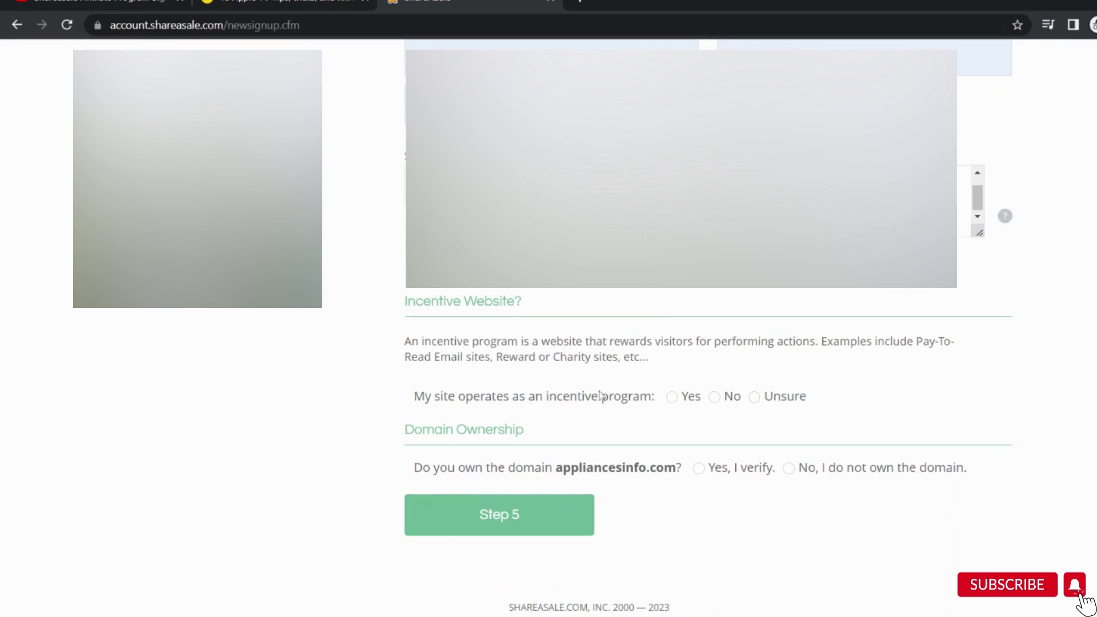
{"action": "scroll", "coordinate": [602, 394], "scroll_direction": "down", "scroll_amount": 1}
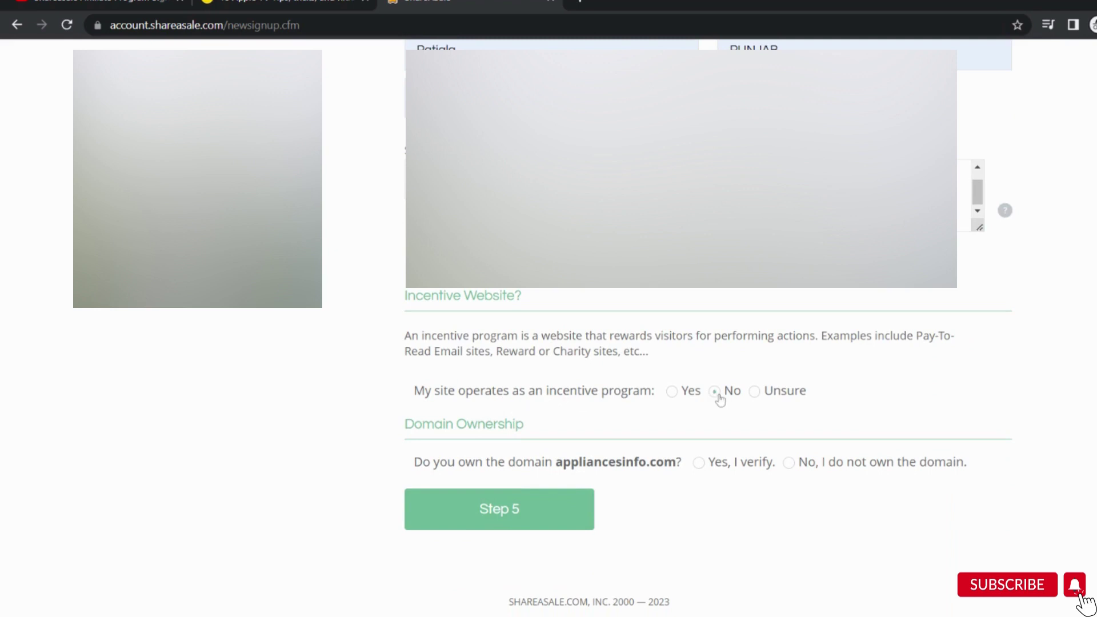
{"action": "left_click", "coordinate": [715, 391]}
{"action": "left_click", "coordinate": [699, 463]}
- Continue to Payment Information, keep Choose Later as the payment method, and complete the sign-up
{"action": "left_click", "coordinate": [587, 515]}
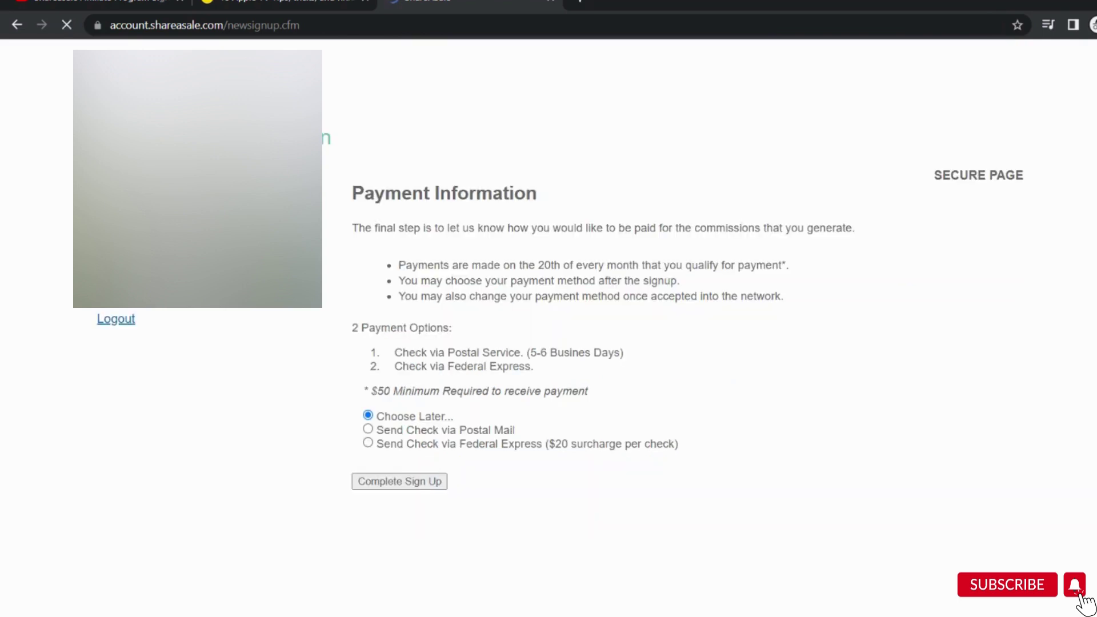
{"action": "left_click_drag", "start_coordinate": [379, 201], "coordinate": [500, 243]}
{"action": "double_click", "coordinate": [499, 240]}
{"action": "left_click", "coordinate": [499, 242]}
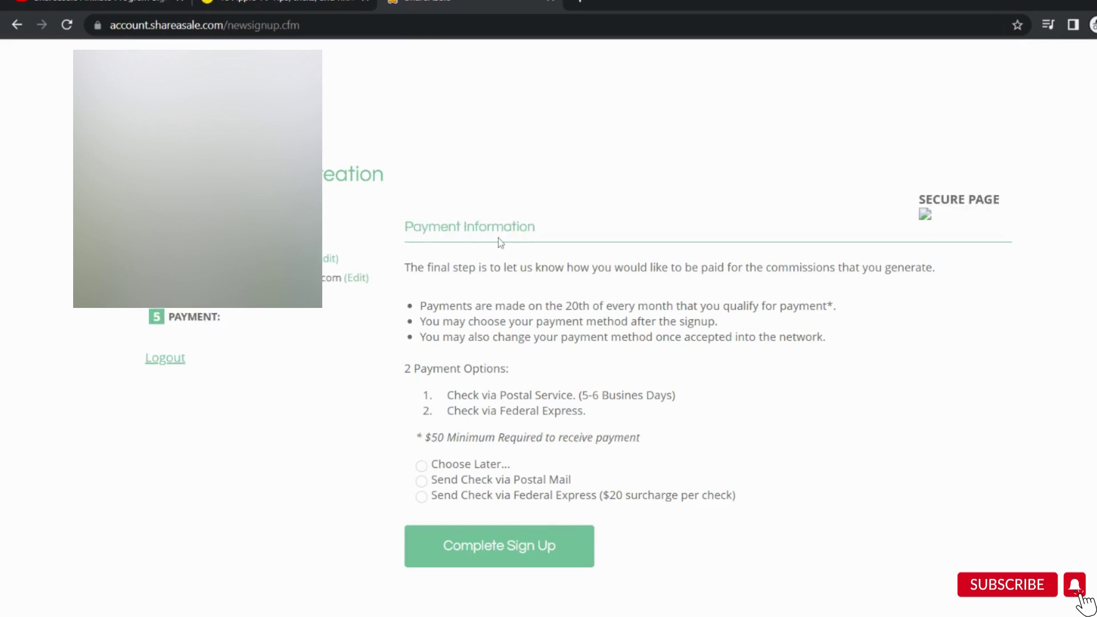
{"action": "scroll", "coordinate": [540, 291], "scroll_direction": "down", "scroll_amount": 1}
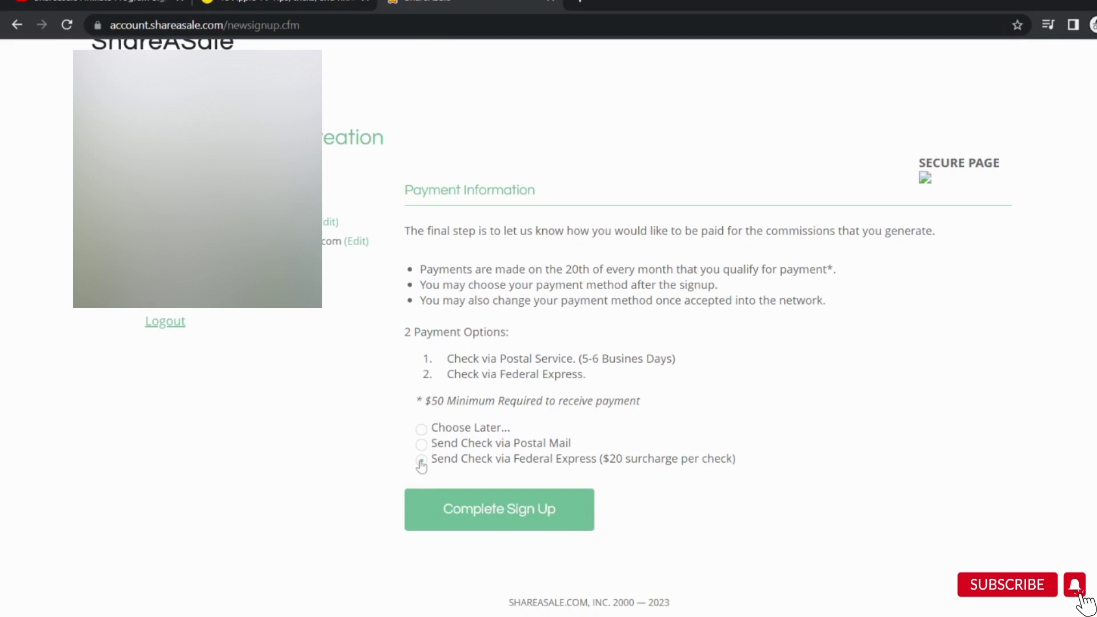
{"action": "left_click", "coordinate": [421, 429]}
{"action": "left_click", "coordinate": [489, 512]}
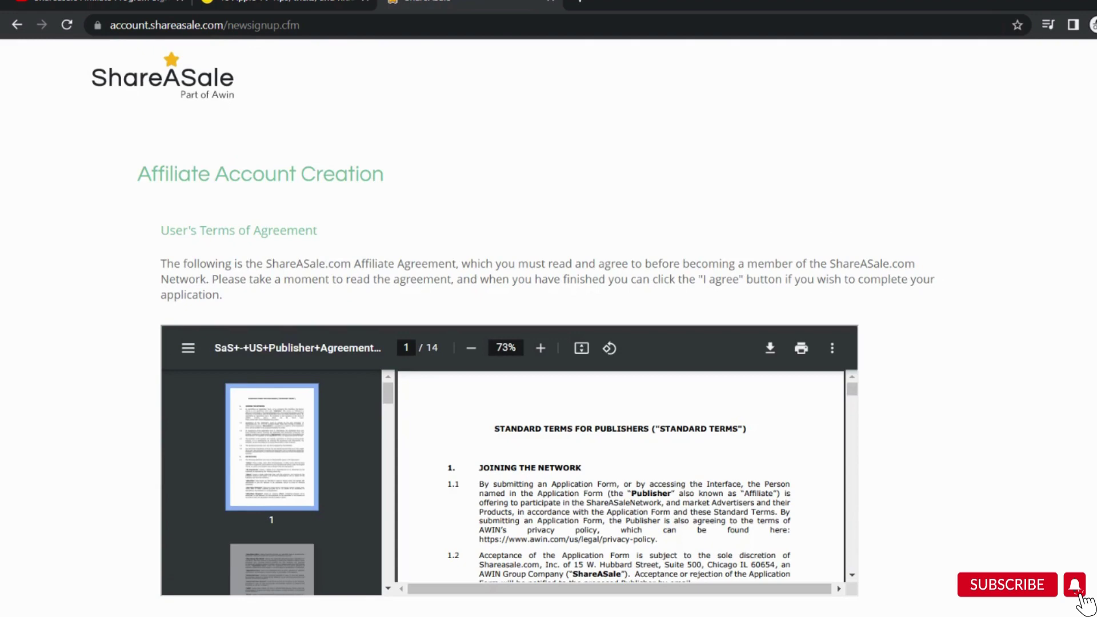
- Scroll through the 14-page publisher agreement to review its terms
{"action": "scroll", "coordinate": [595, 288], "scroll_direction": "down", "scroll_amount": 3}
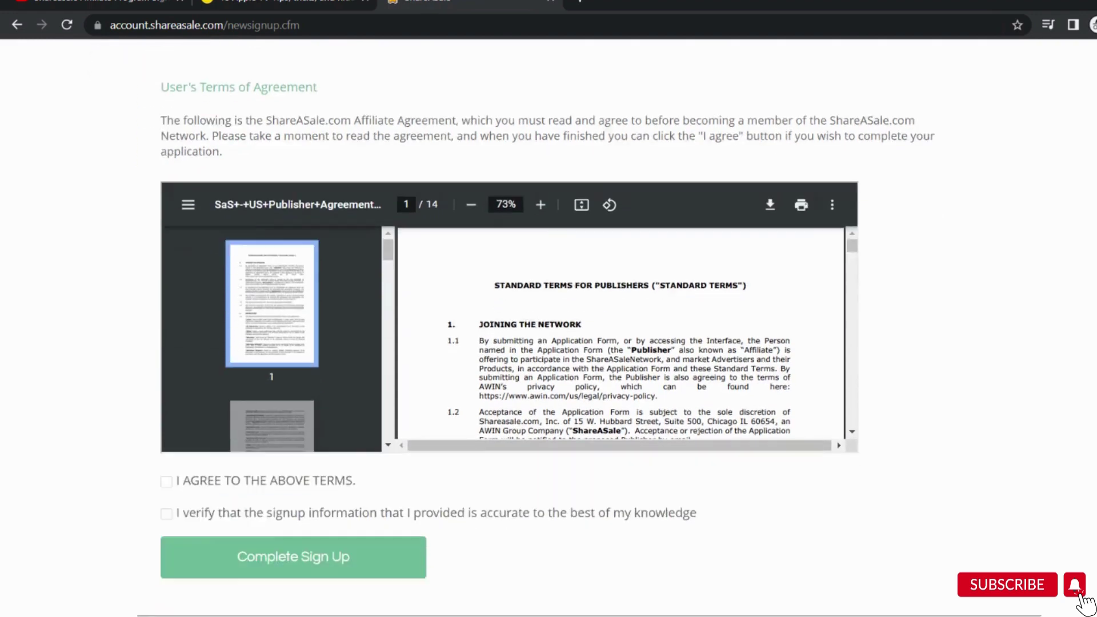
{"action": "scroll", "coordinate": [596, 288], "scroll_direction": "down", "scroll_amount": 3}
{"action": "scroll", "coordinate": [595, 288], "scroll_direction": "down", "scroll_amount": 10}
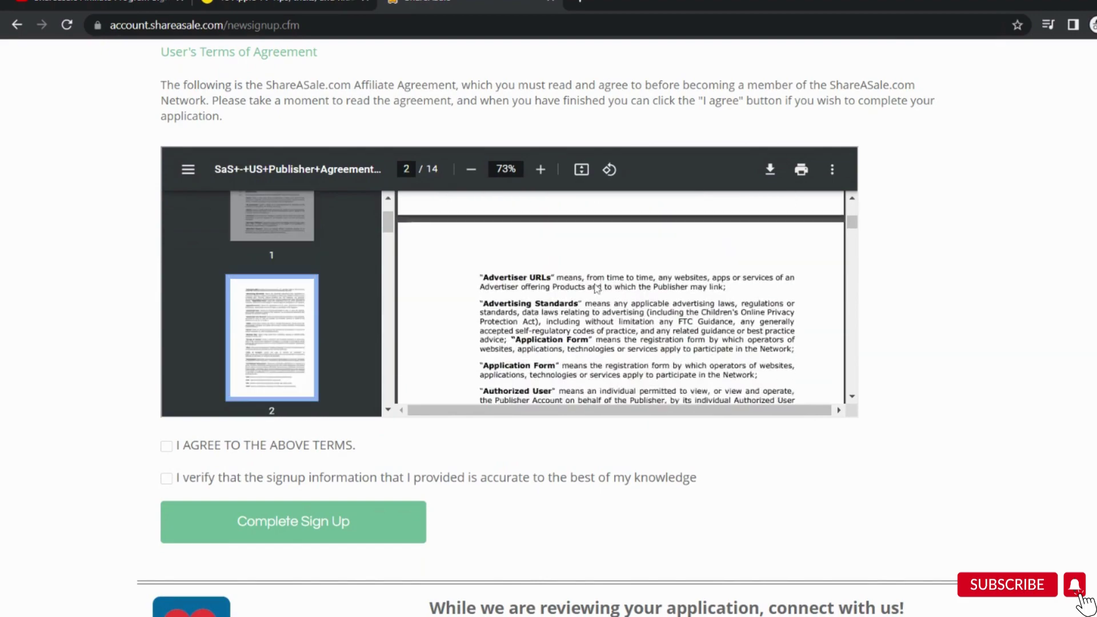
{"action": "scroll", "coordinate": [596, 288], "scroll_direction": "down", "scroll_amount": 10}
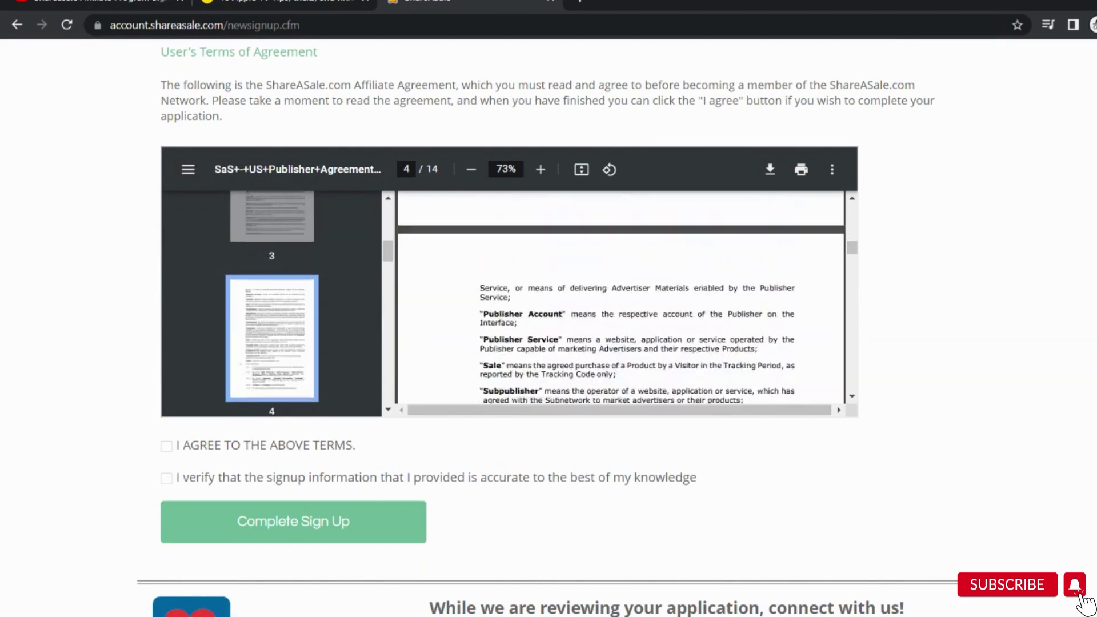
{"action": "scroll", "coordinate": [596, 288], "scroll_direction": "down", "scroll_amount": 1}
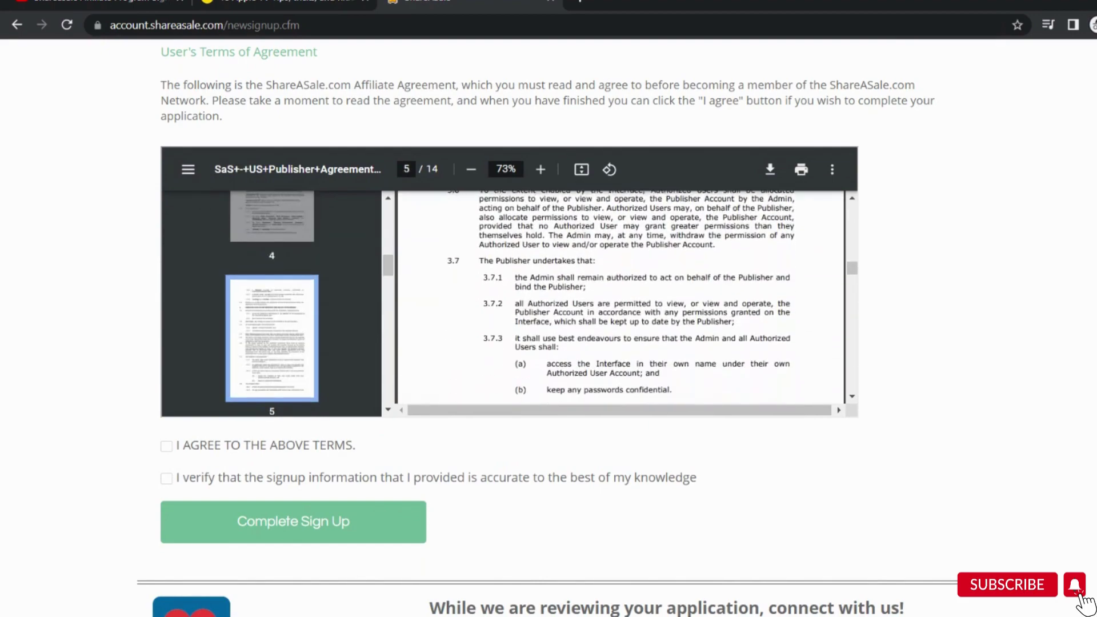
{"action": "scroll", "coordinate": [534, 497], "scroll_direction": "down", "scroll_amount": 2}
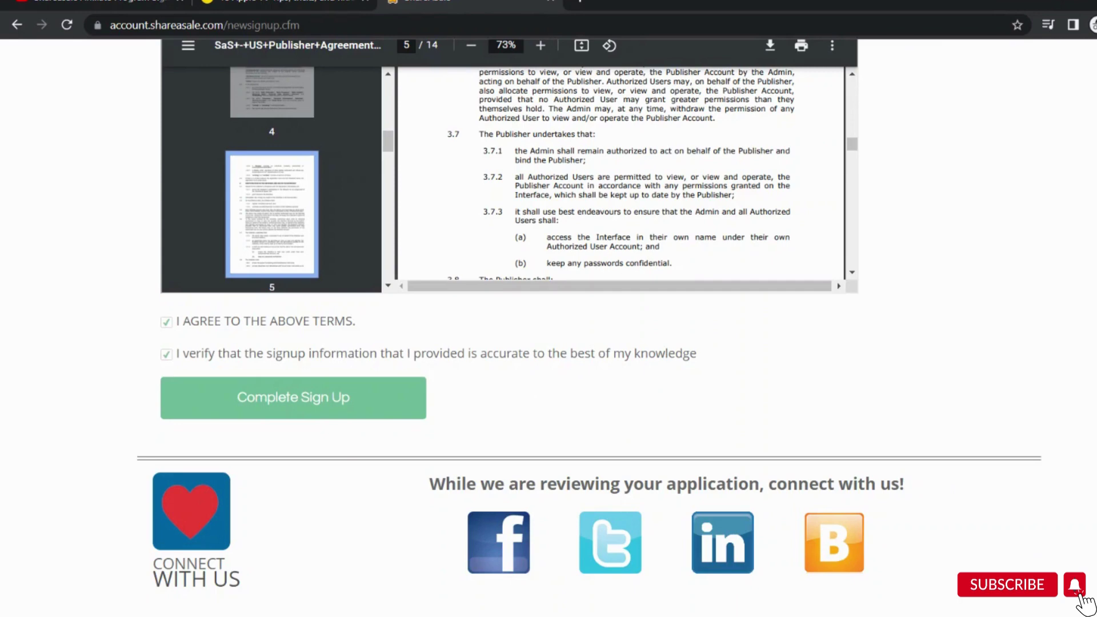
{"action": "scroll", "coordinate": [458, 375], "scroll_direction": "down", "scroll_amount": 1}
- Press Complete Sign Up below the agreement checkboxes to reach the 5-7 day review confirmation
{"action": "left_click", "coordinate": [332, 360]}
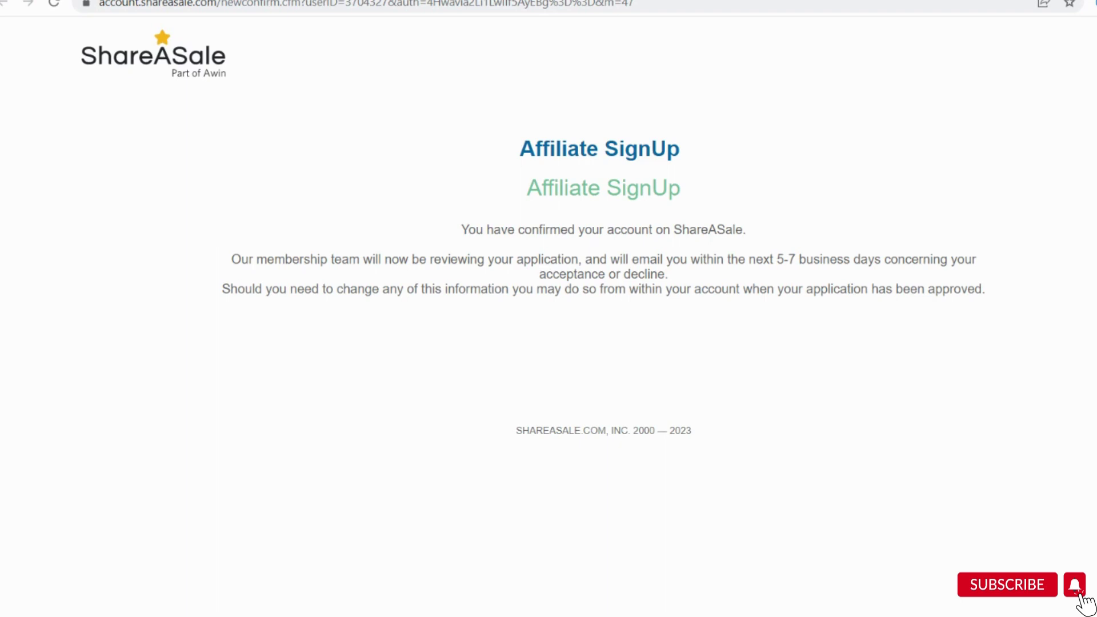
{"action": "left_click_drag", "start_coordinate": [526, 188], "coordinate": [687, 196]}
{"action": "left_click", "coordinate": [718, 198]}
{"action": "left_click_drag", "start_coordinate": [748, 260], "coordinate": [883, 272]}
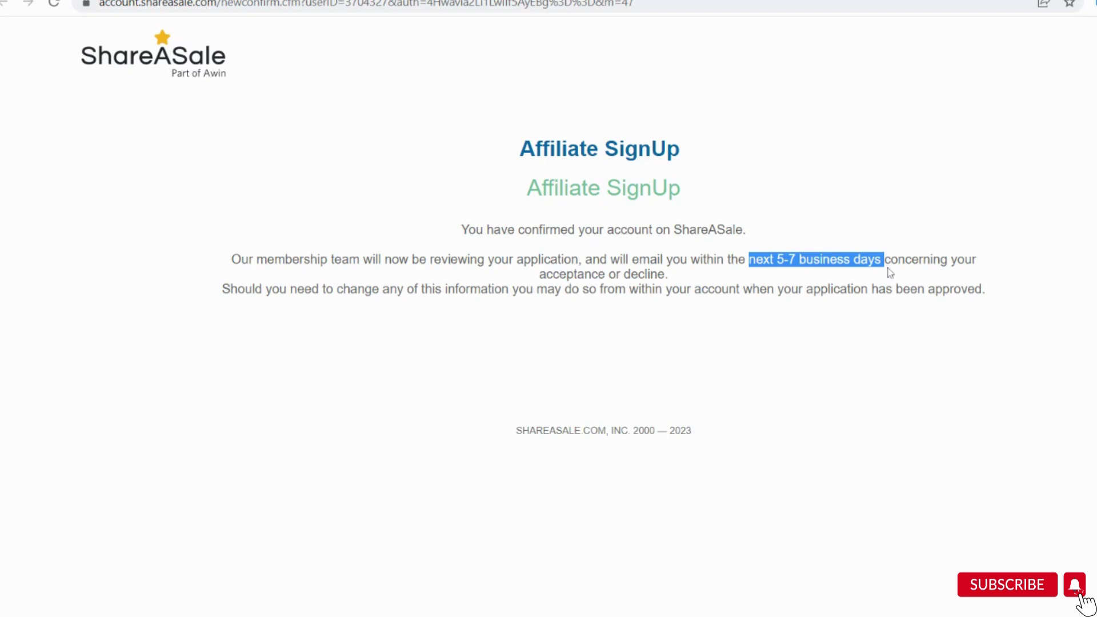
{"action": "left_click", "coordinate": [889, 273]}
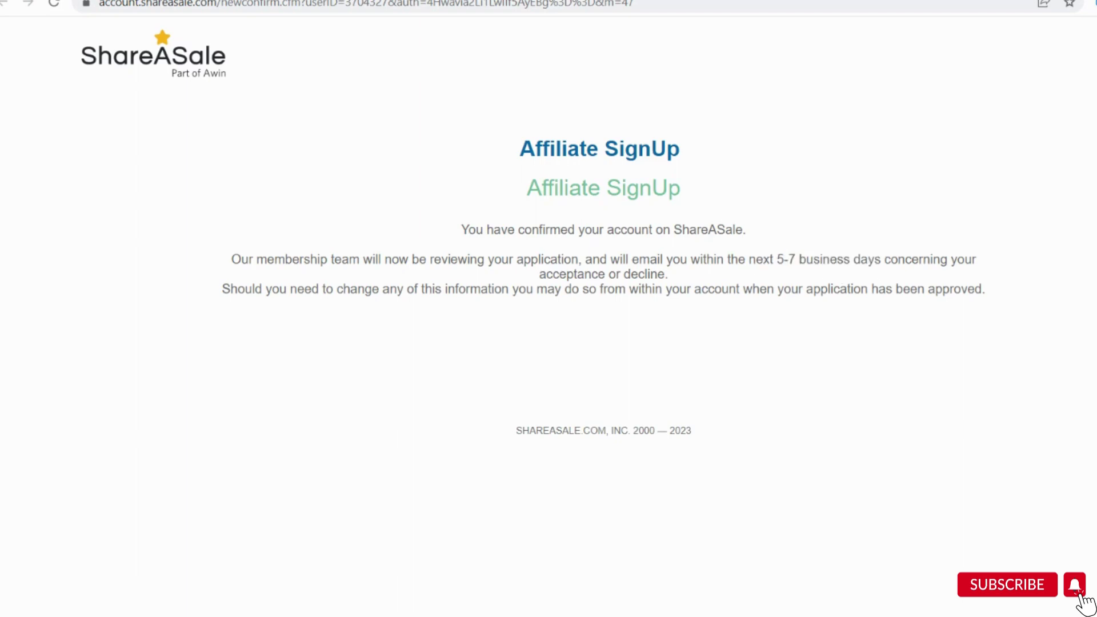